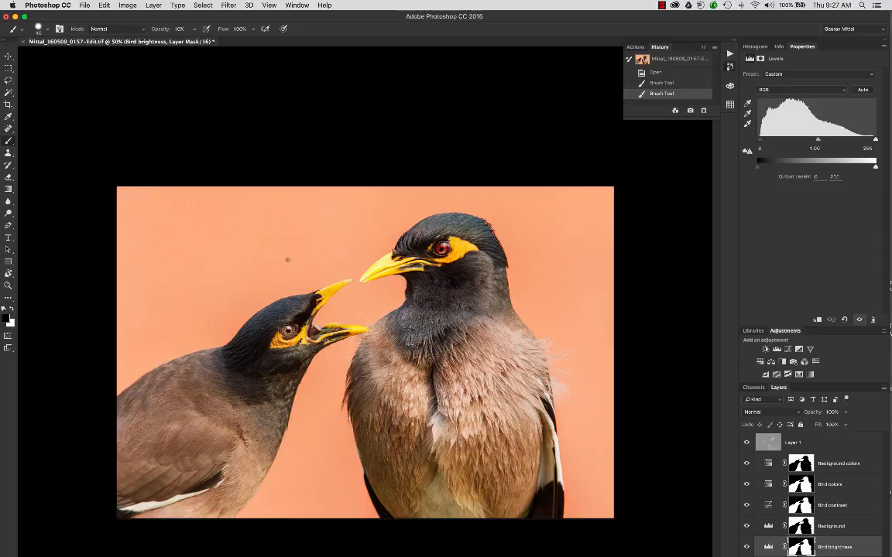
Flatten all the image's layers into a single background layer.
{"action": "scroll", "coordinate": [246, 244], "scroll_direction": "up", "scroll_amount": 3}
{"action": "scroll", "coordinate": [245, 244], "scroll_direction": "up", "scroll_amount": 5}
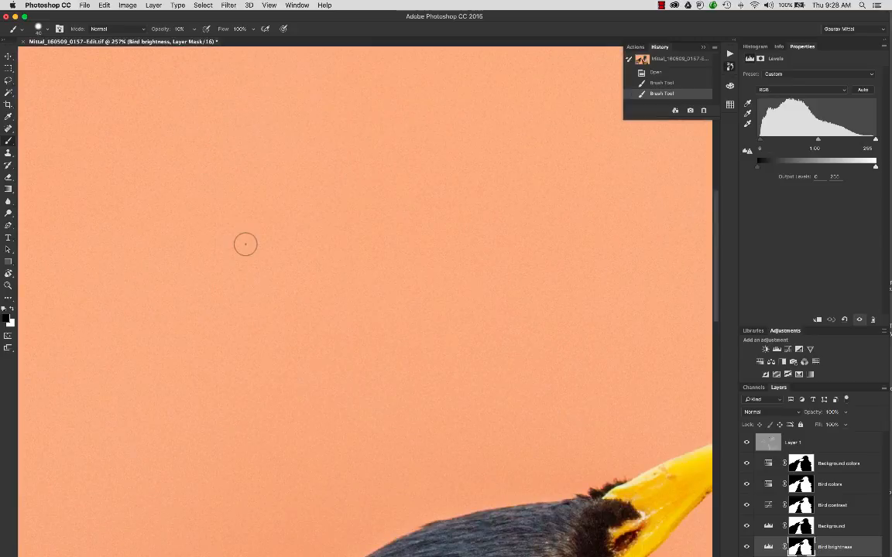
{"action": "scroll", "coordinate": [246, 244], "scroll_direction": "up", "scroll_amount": 2}
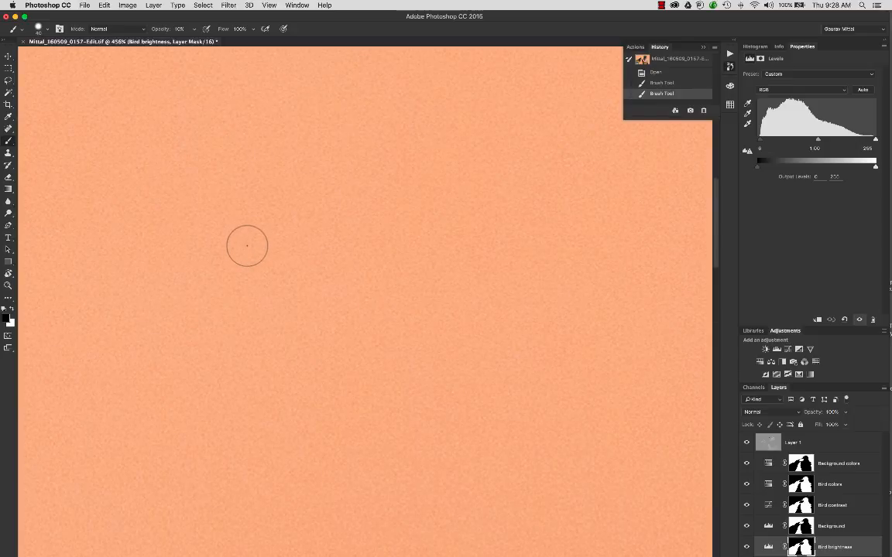
{"action": "scroll", "coordinate": [247, 245], "scroll_direction": "down", "scroll_amount": 7}
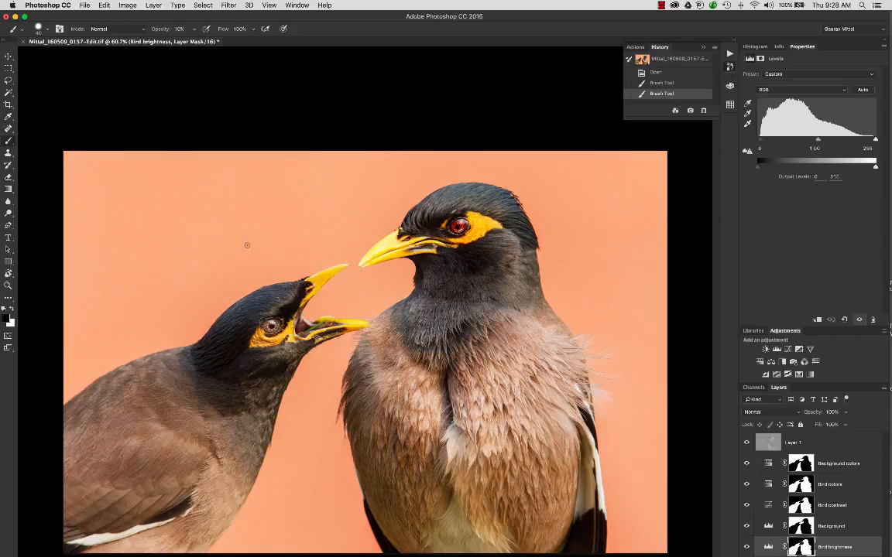
{"action": "left_click", "coordinate": [154, 5]}
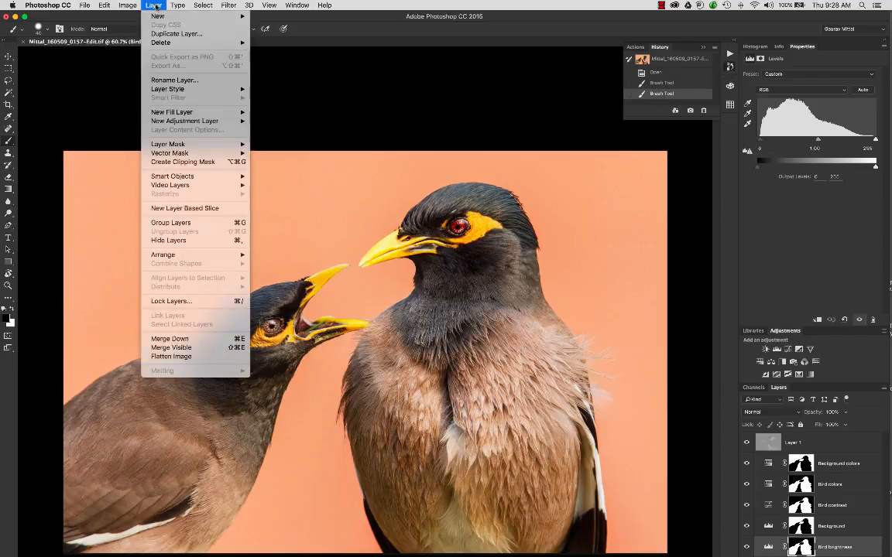
{"action": "left_click", "coordinate": [171, 357]}
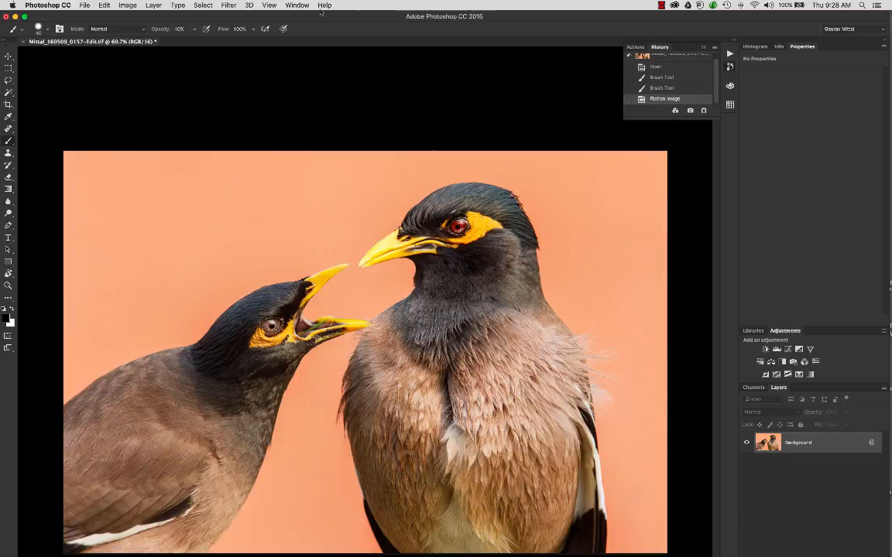
Convert the flattened background layer to a smart object for re-editable smart filters.
{"action": "left_click", "coordinate": [228, 6]}
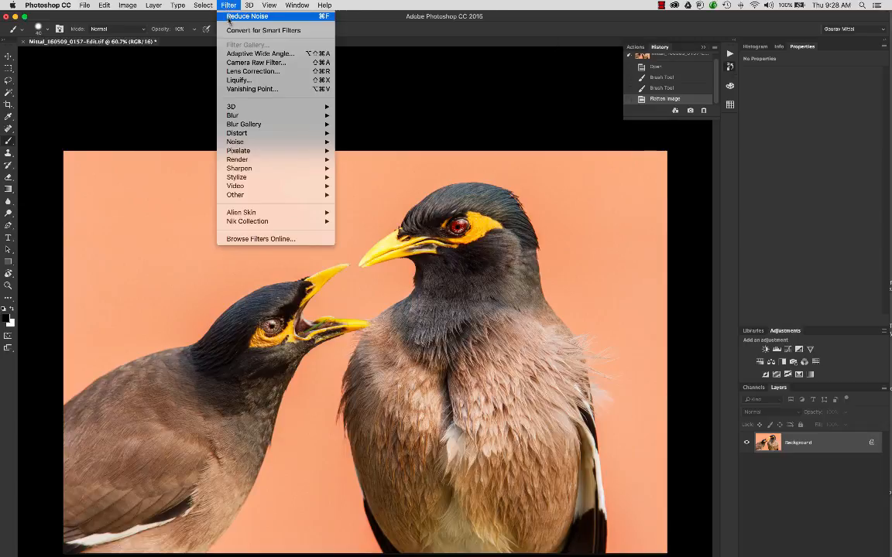
{"action": "left_click", "coordinate": [232, 31]}
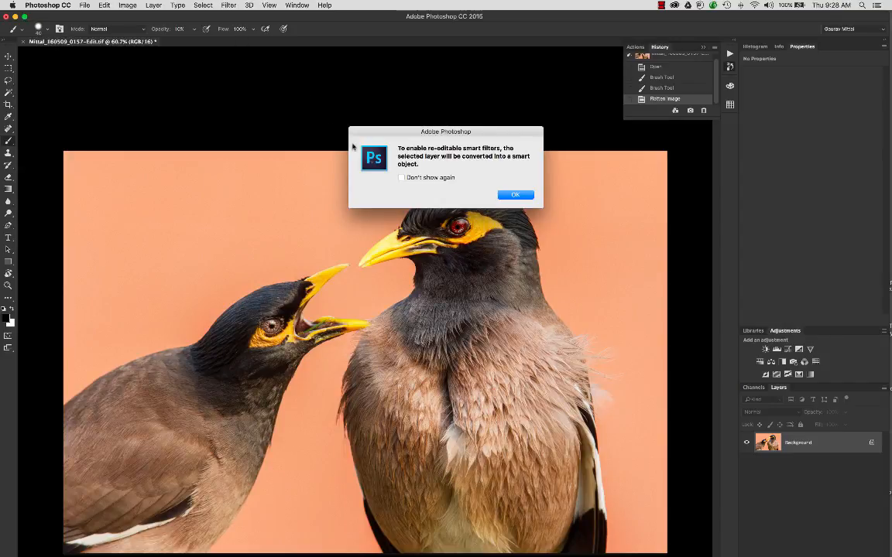
{"action": "left_click", "coordinate": [515, 195]}
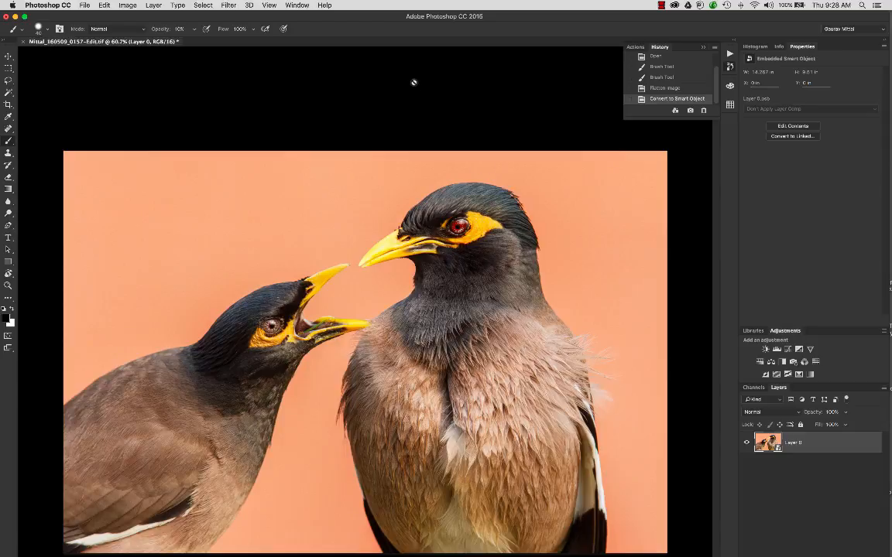
Apply Reduce Noise to the smart object with Strength 7, Preserve Details 0%, Reduce Color Noise 50% and Sharpen Details 0%.
{"action": "left_click", "coordinate": [230, 6]}
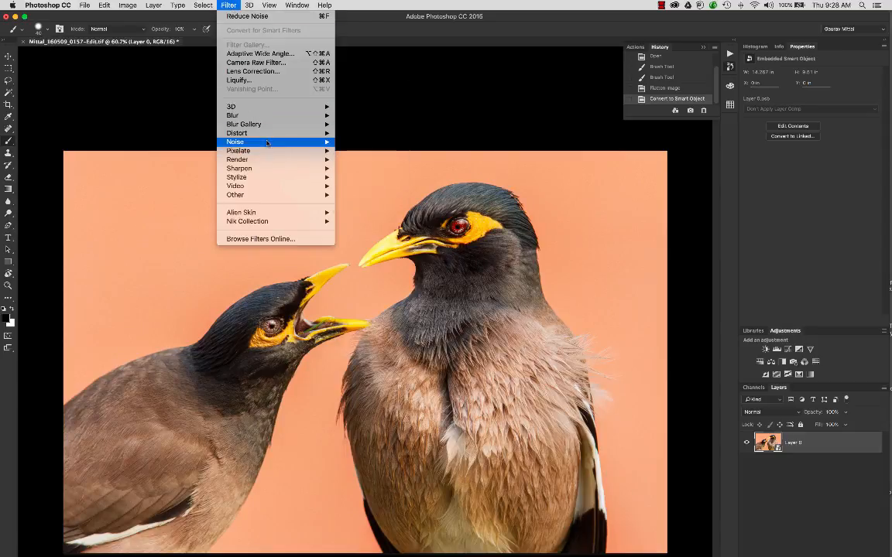
{"action": "mouse_move", "coordinate": [267, 143]}
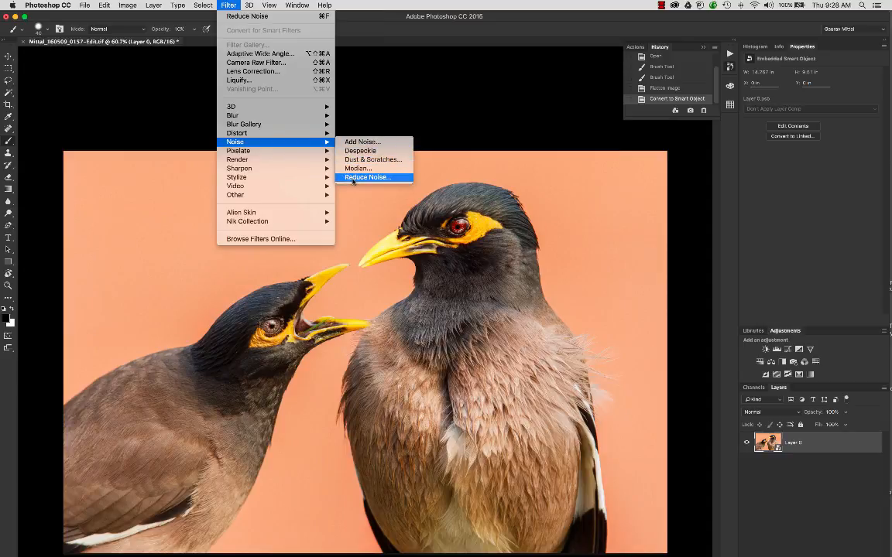
{"action": "left_click", "coordinate": [353, 178]}
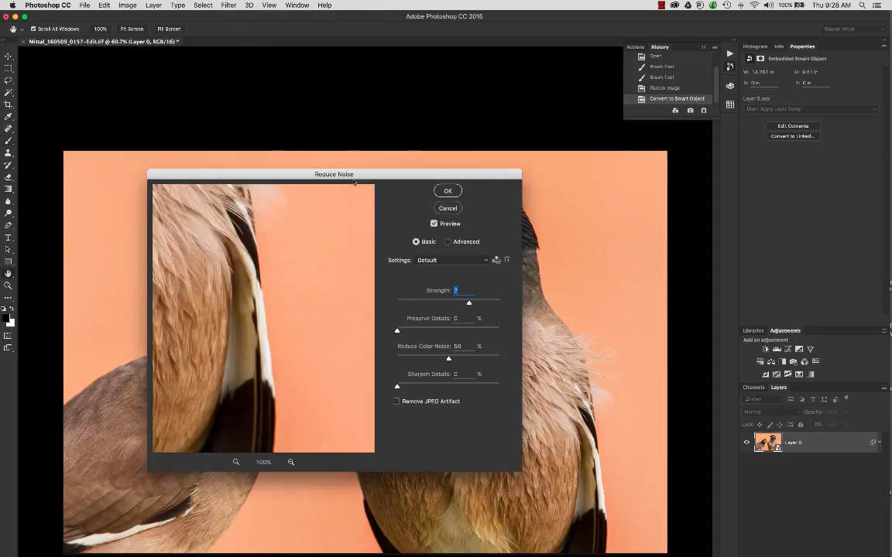
{"action": "left_click", "coordinate": [448, 192]}
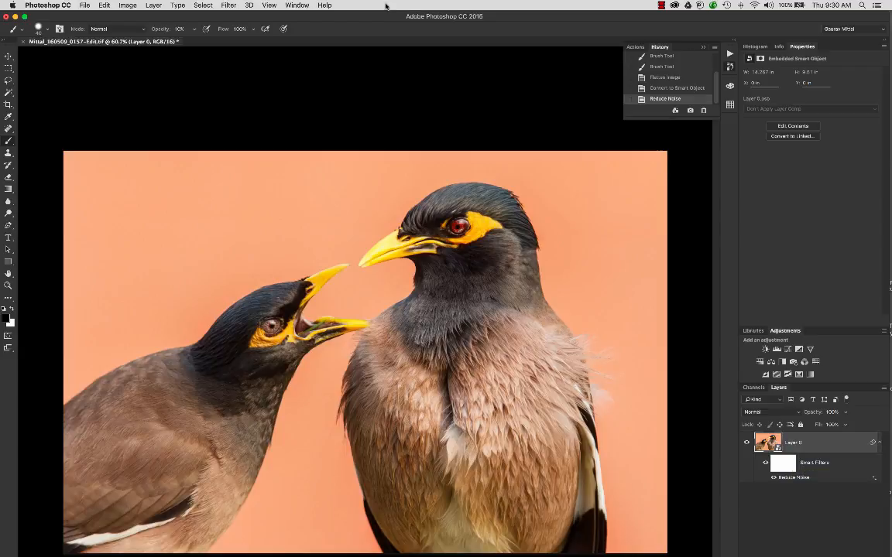
Load the saved Bird channel as a new selection.
{"action": "left_click", "coordinate": [203, 5]}
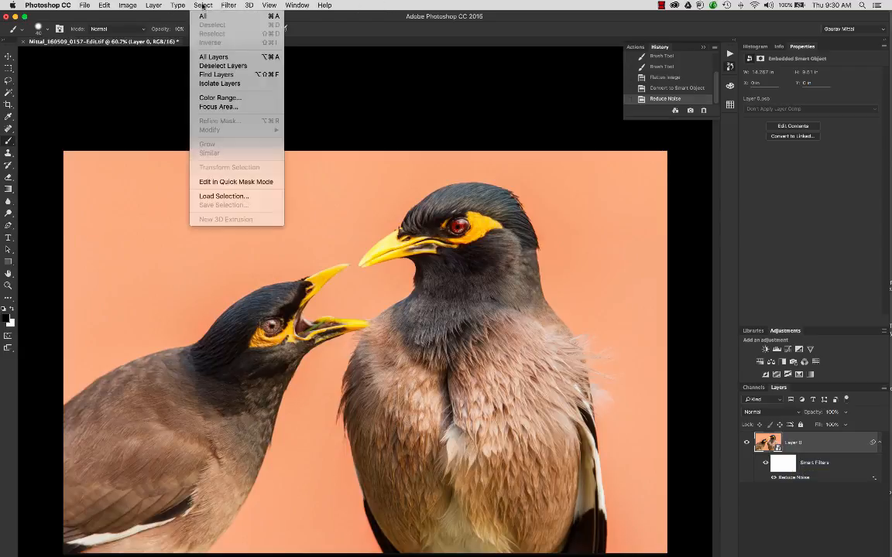
{"action": "left_click", "coordinate": [231, 197]}
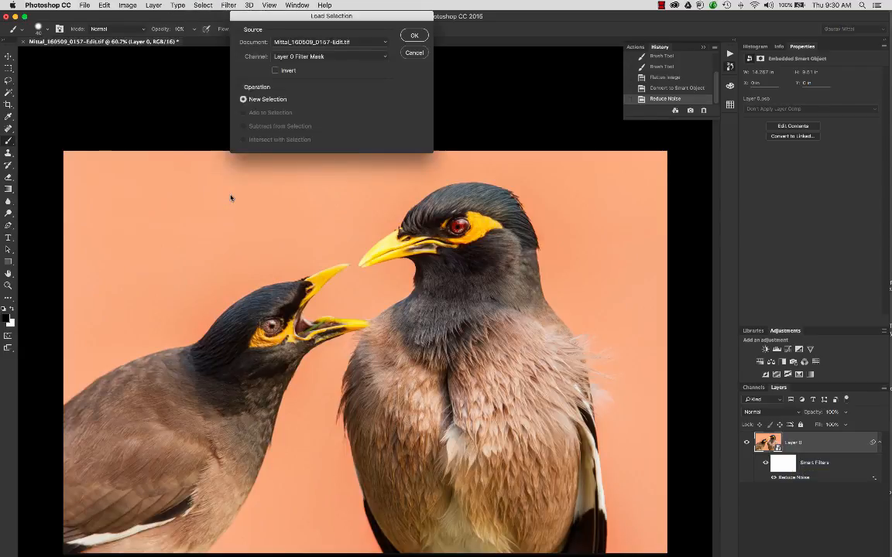
{"action": "left_click", "coordinate": [344, 55]}
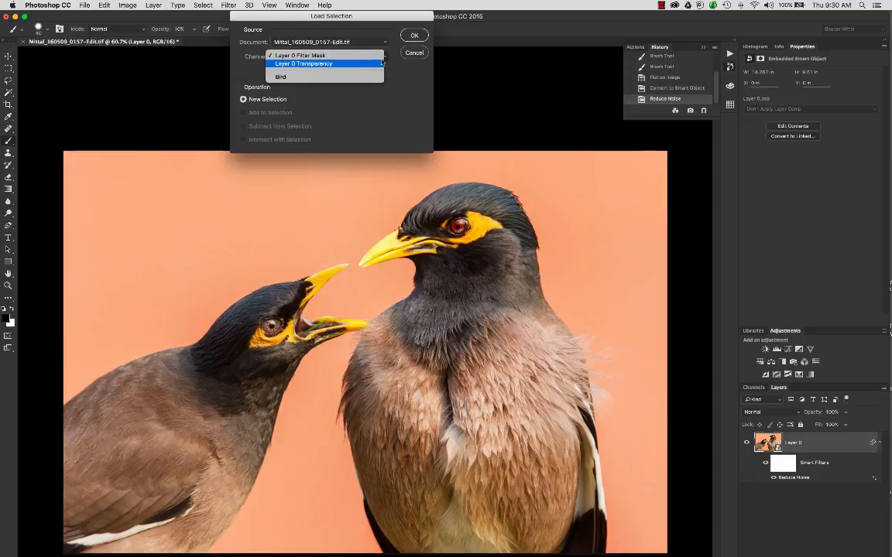
{"action": "left_click", "coordinate": [305, 78]}
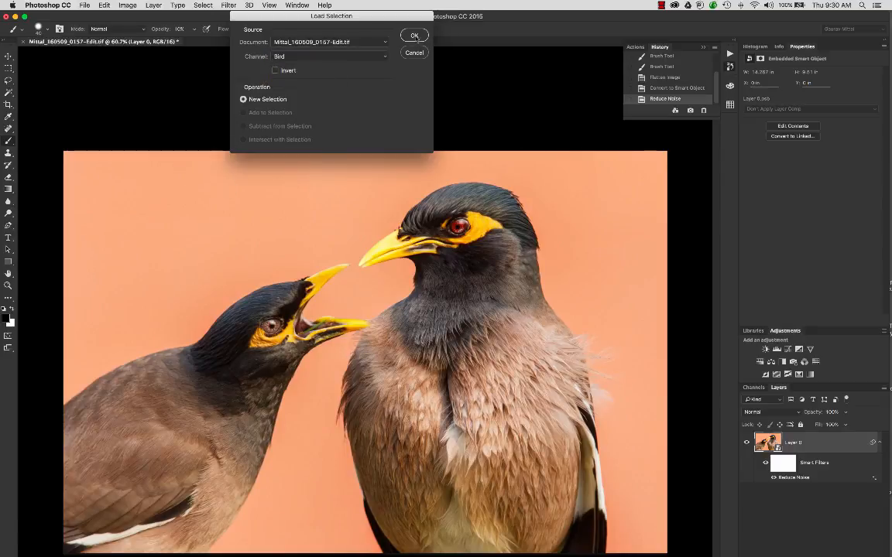
{"action": "left_click", "coordinate": [414, 35]}
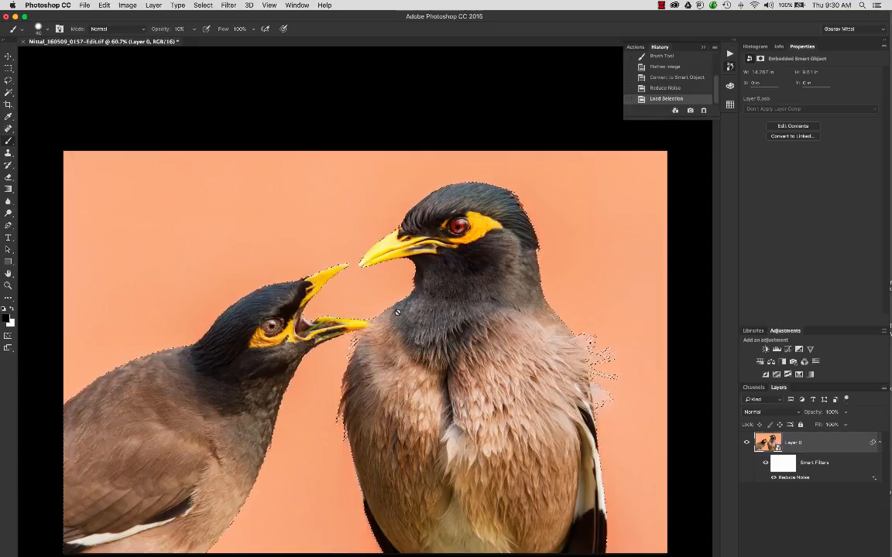
Fill the selected bird area of the smart filter mask with black in Normal mode at 100% opacity.
{"action": "left_click", "coordinate": [786, 463]}
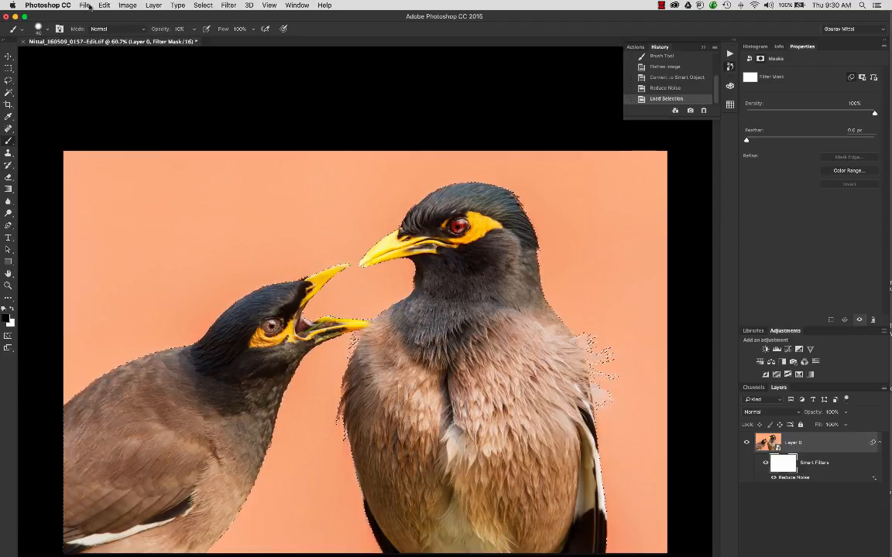
{"action": "left_click", "coordinate": [104, 5]}
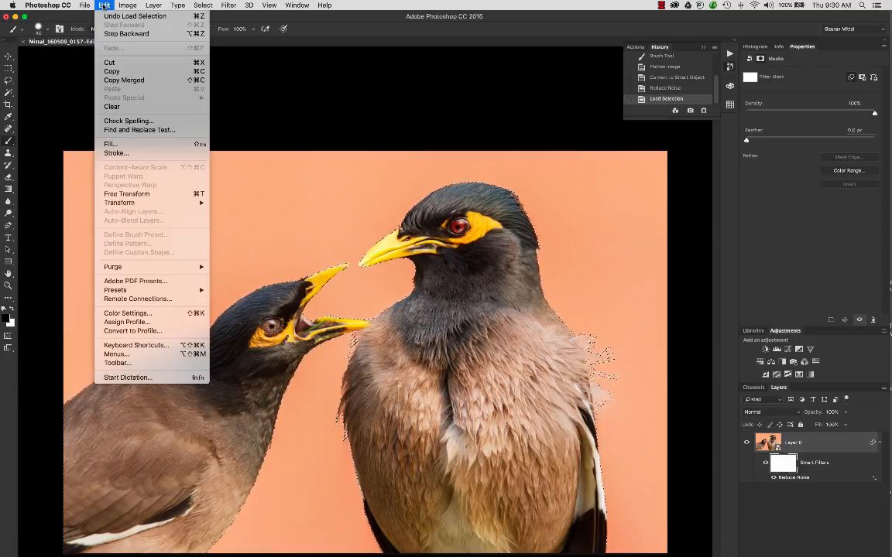
{"action": "left_click", "coordinate": [111, 144]}
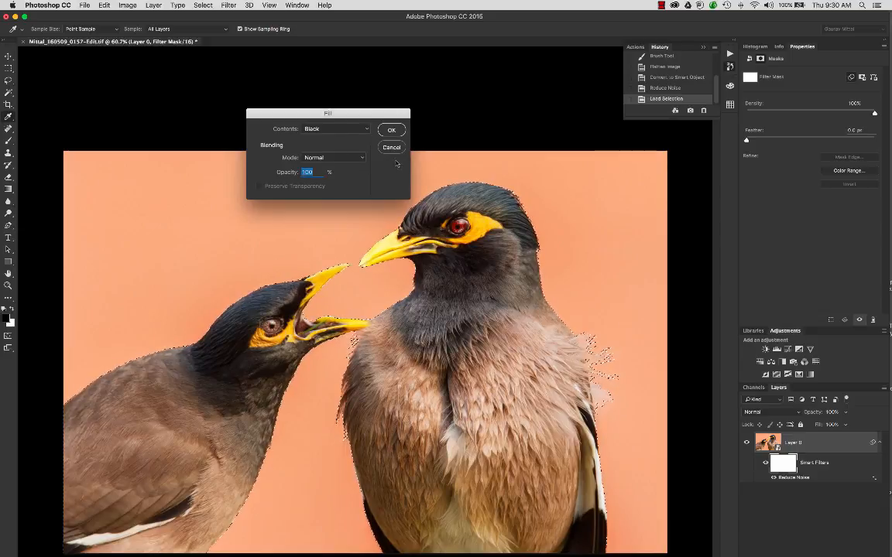
{"action": "left_click", "coordinate": [391, 131]}
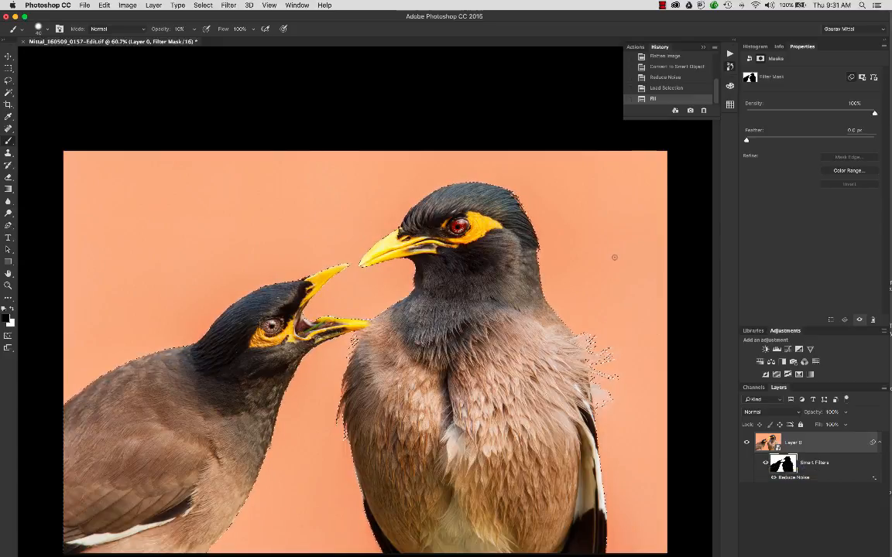
Compare the background noise beside the larger bird's neck up close with the smart filters turned on and off.
{"action": "scroll", "coordinate": [604, 263], "scroll_direction": "up", "scroll_amount": 5}
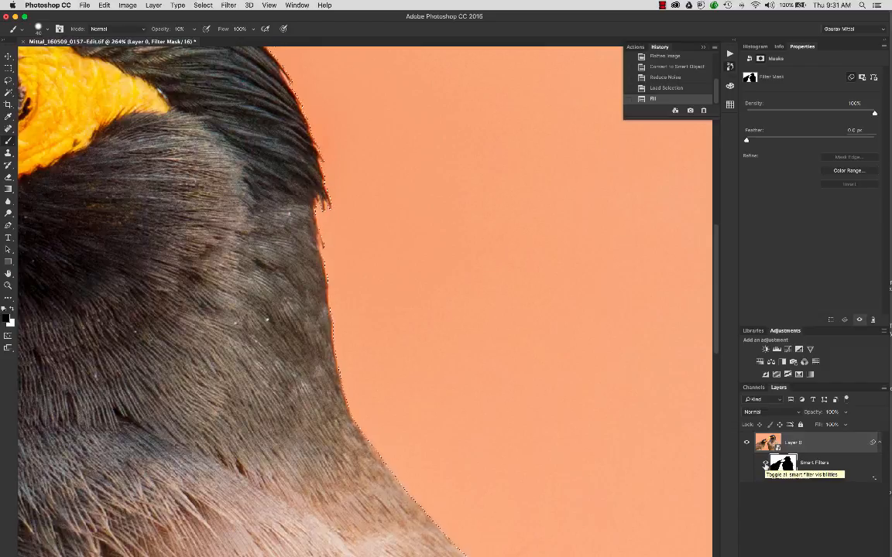
{"action": "left_click", "coordinate": [765, 465]}
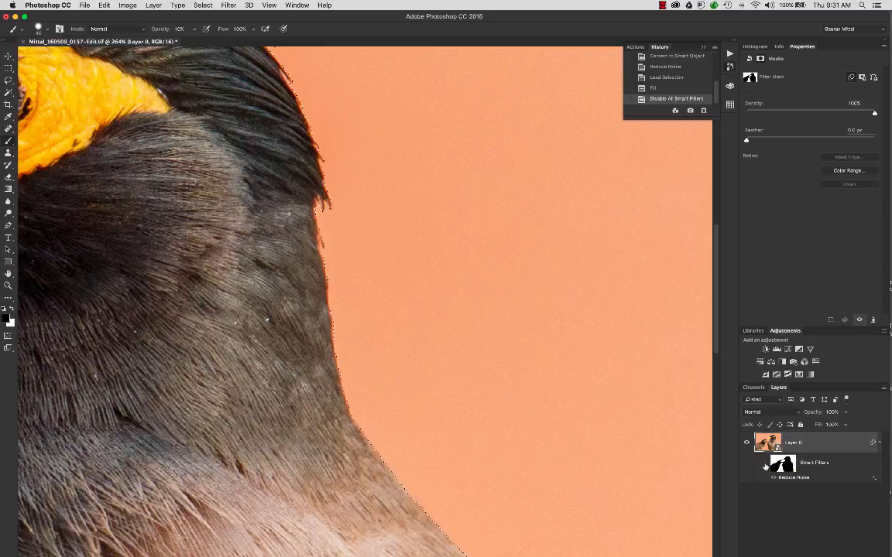
{"action": "left_click", "coordinate": [765, 465]}
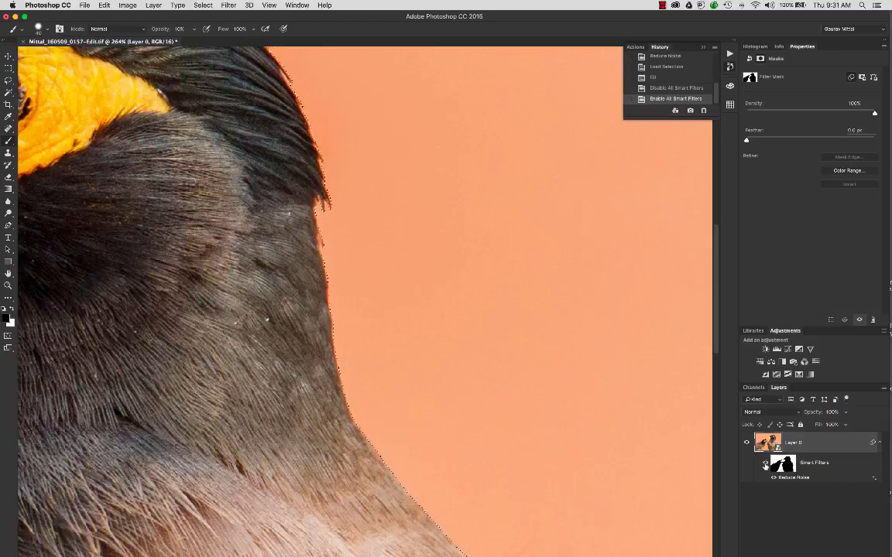
{"action": "left_click", "coordinate": [765, 465]}
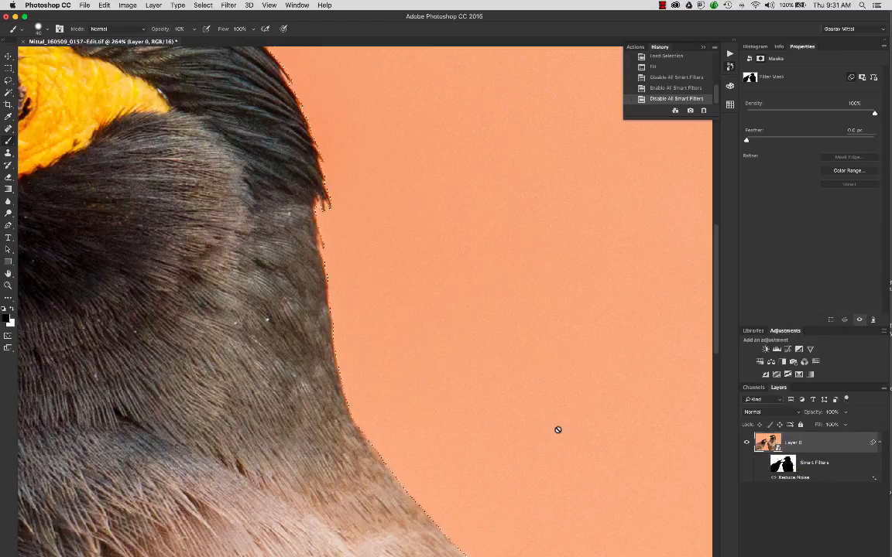
{"action": "scroll", "coordinate": [557, 430], "scroll_direction": "up", "scroll_amount": 5}
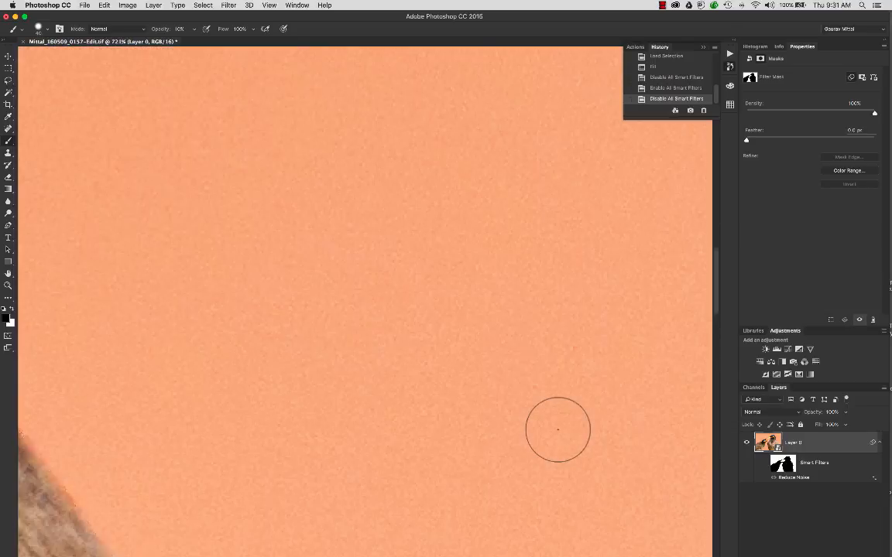
{"action": "scroll", "coordinate": [557, 430], "scroll_direction": "down", "scroll_amount": 4}
{"action": "scroll", "coordinate": [557, 430], "scroll_direction": "up", "scroll_amount": 5}
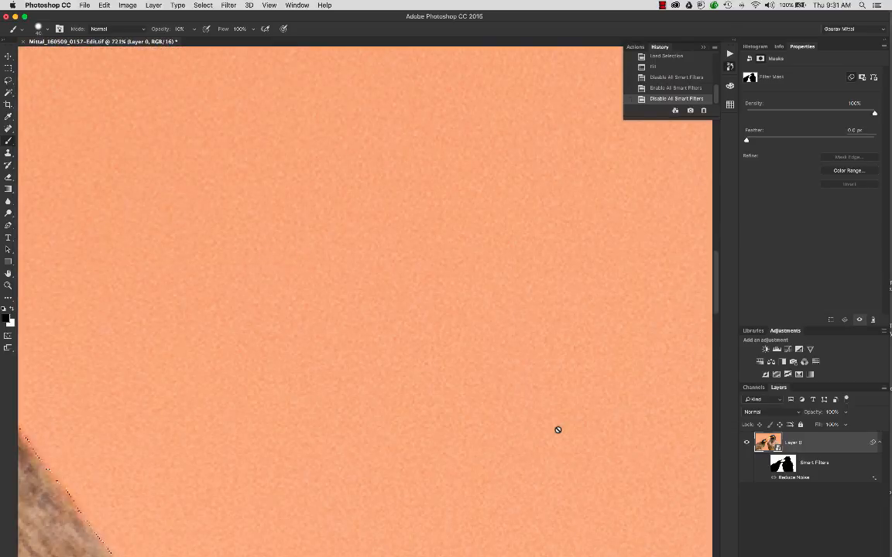
{"action": "scroll", "coordinate": [558, 430], "scroll_direction": "down", "scroll_amount": 5}
{"action": "scroll", "coordinate": [557, 430], "scroll_direction": "up", "scroll_amount": 2}
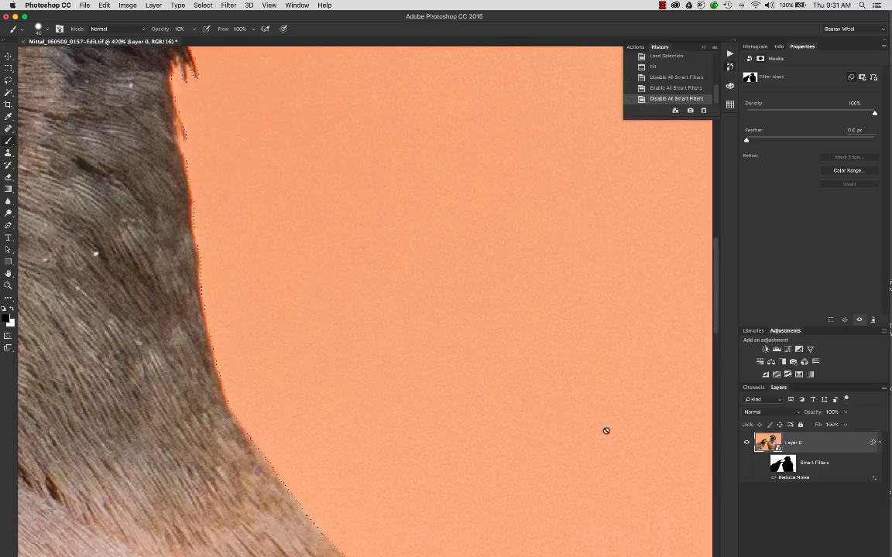
{"action": "left_click", "coordinate": [762, 465]}
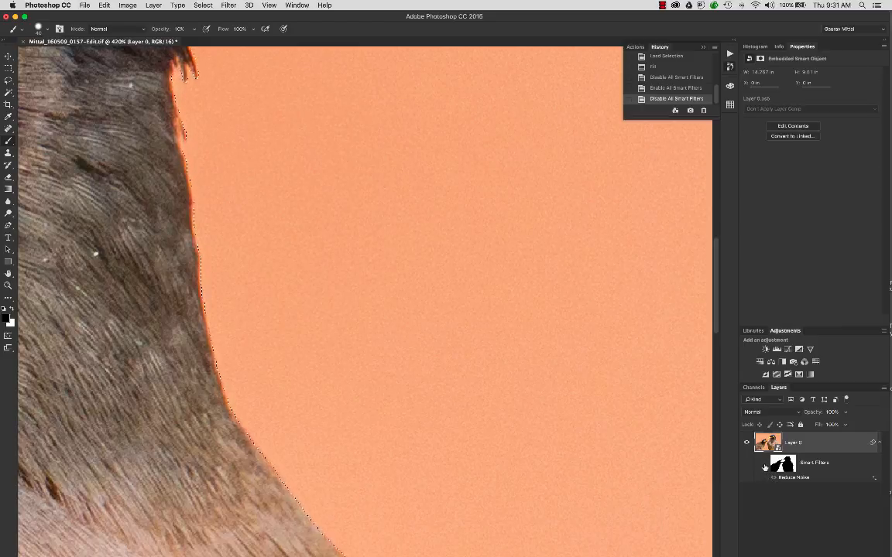
{"action": "left_click", "coordinate": [765, 463]}
{"action": "left_click", "coordinate": [765, 463]}
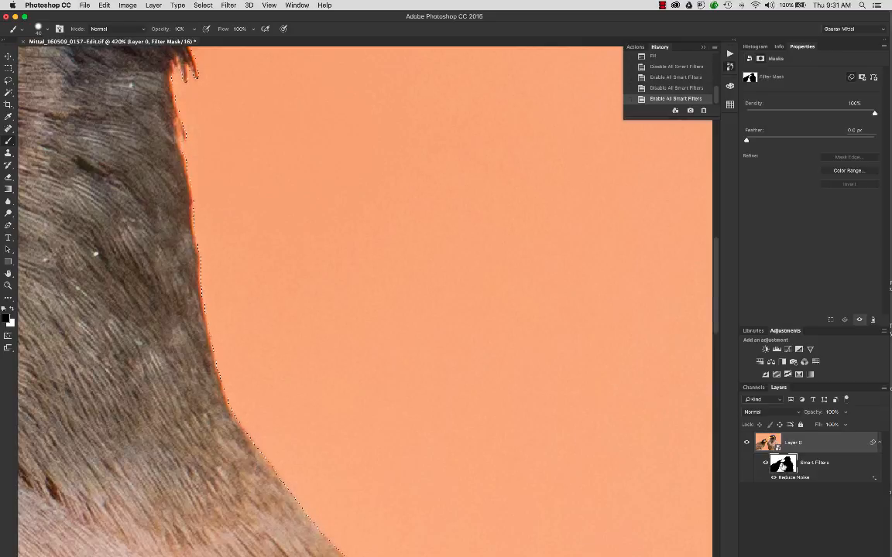
{"action": "left_click", "coordinate": [765, 463]}
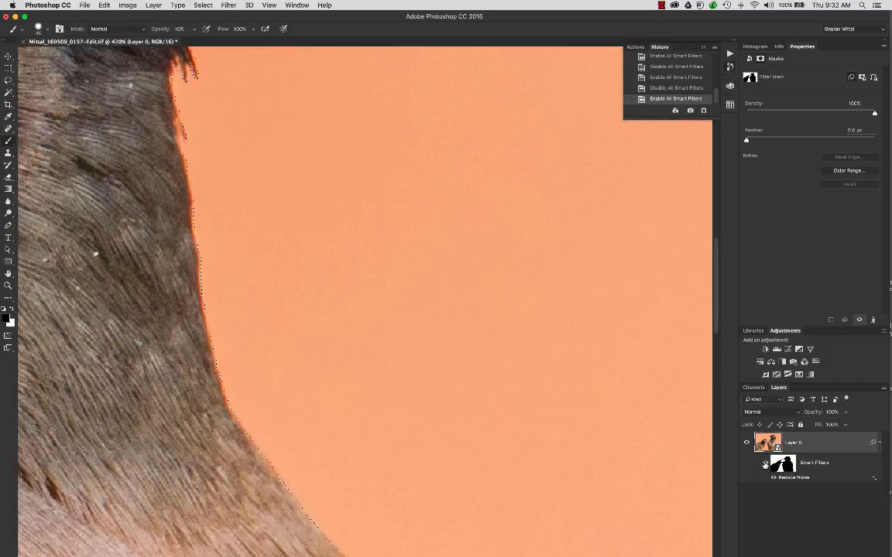
{"action": "left_click", "coordinate": [765, 463]}
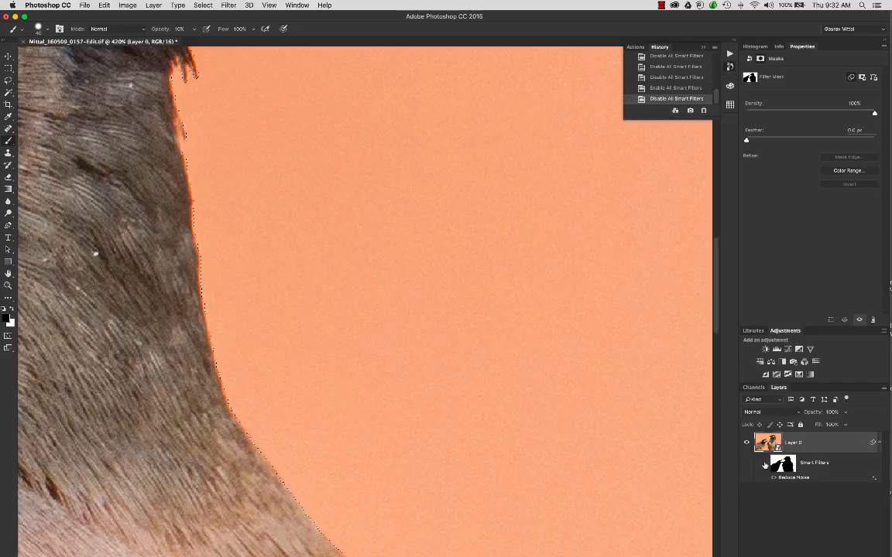